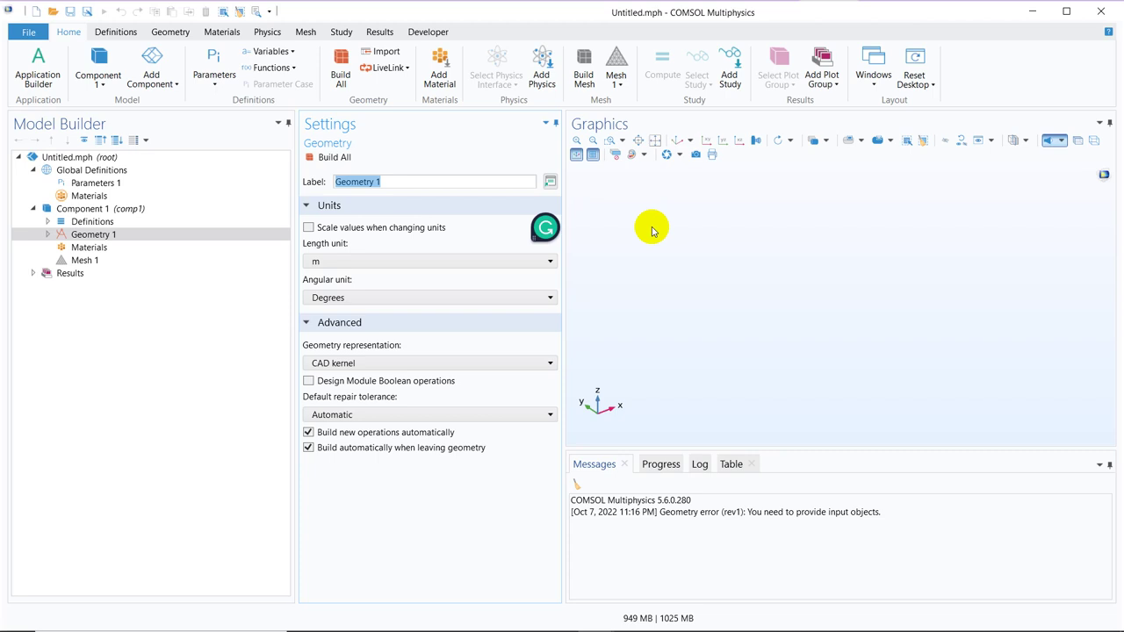
# Add a work plane to Geometry 1 and set it to the xy-plane
pyautogui.click(149, 235)
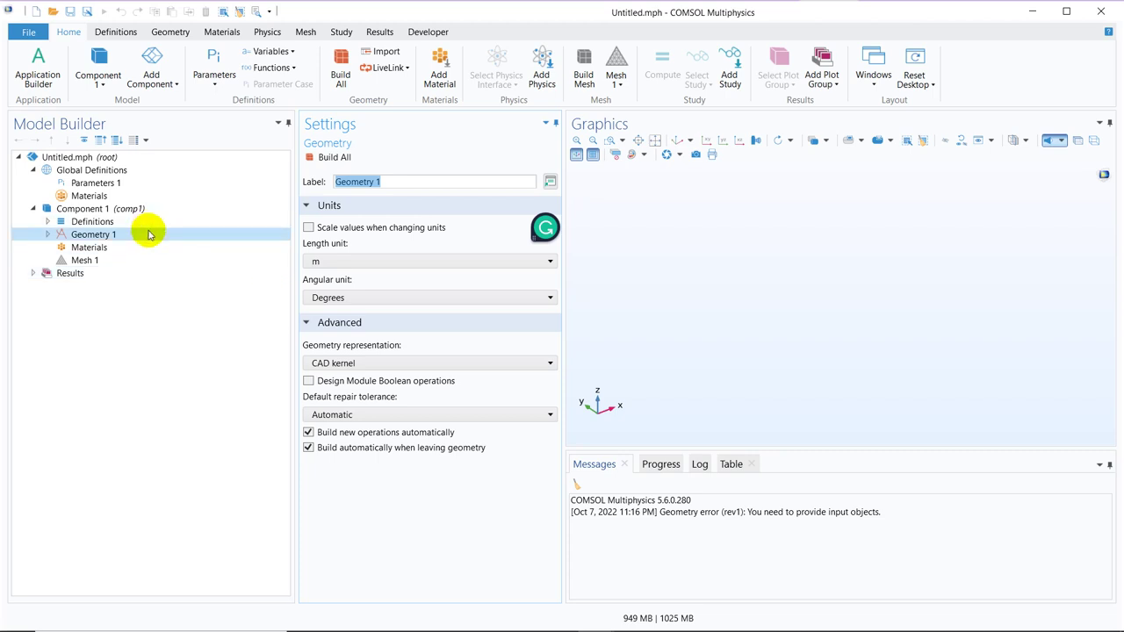
pyautogui.rightClick(149, 235)
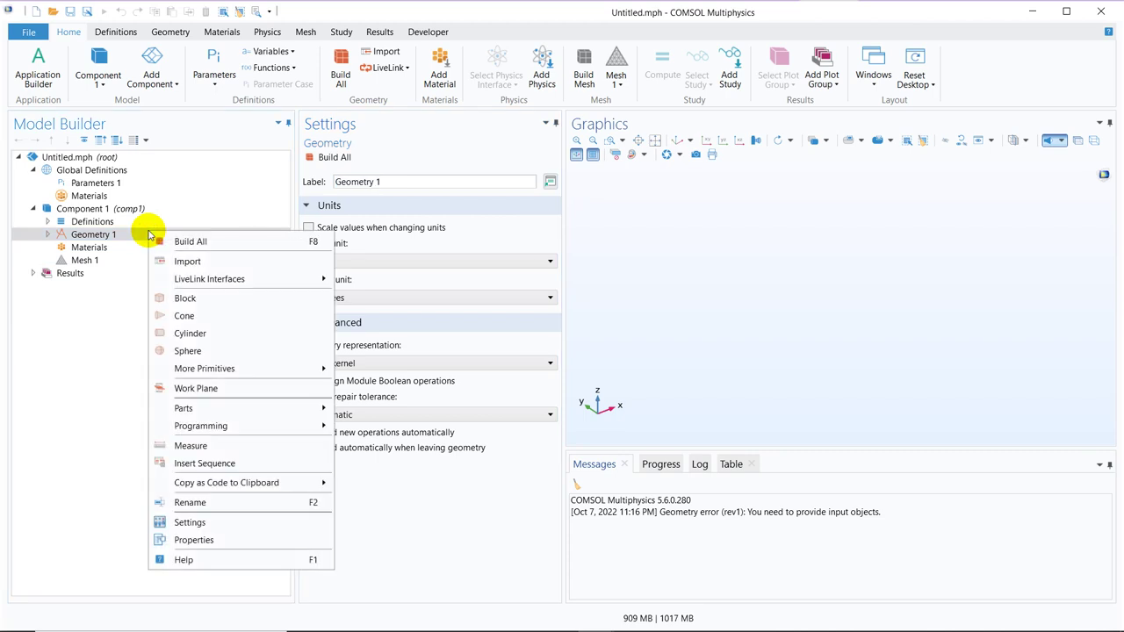
pyautogui.click(210, 392)
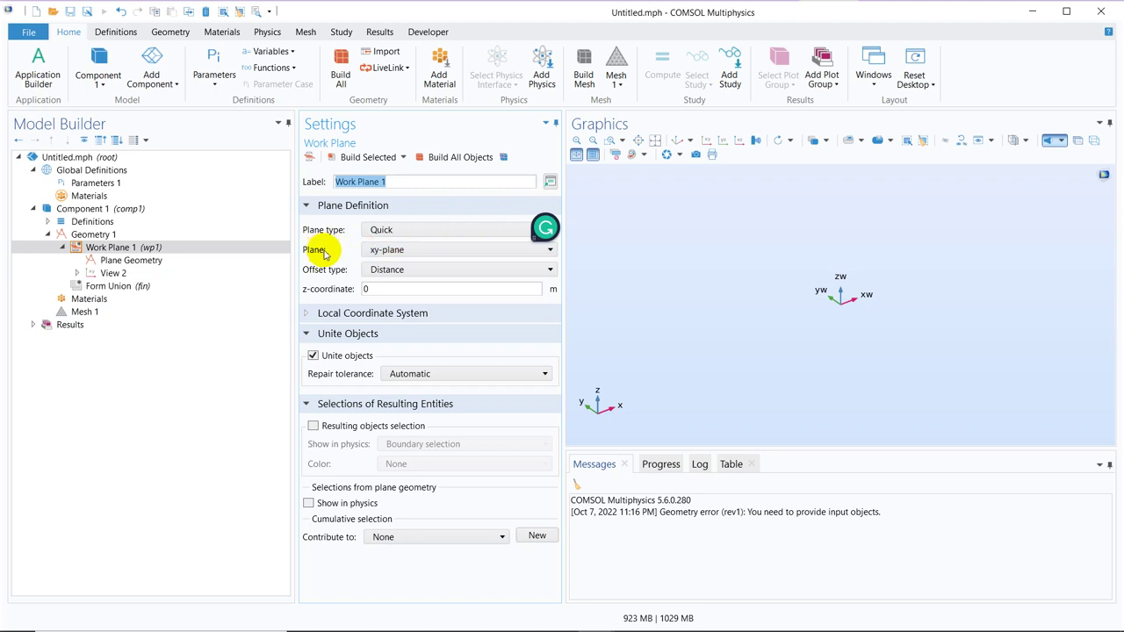
pyautogui.click(387, 251)
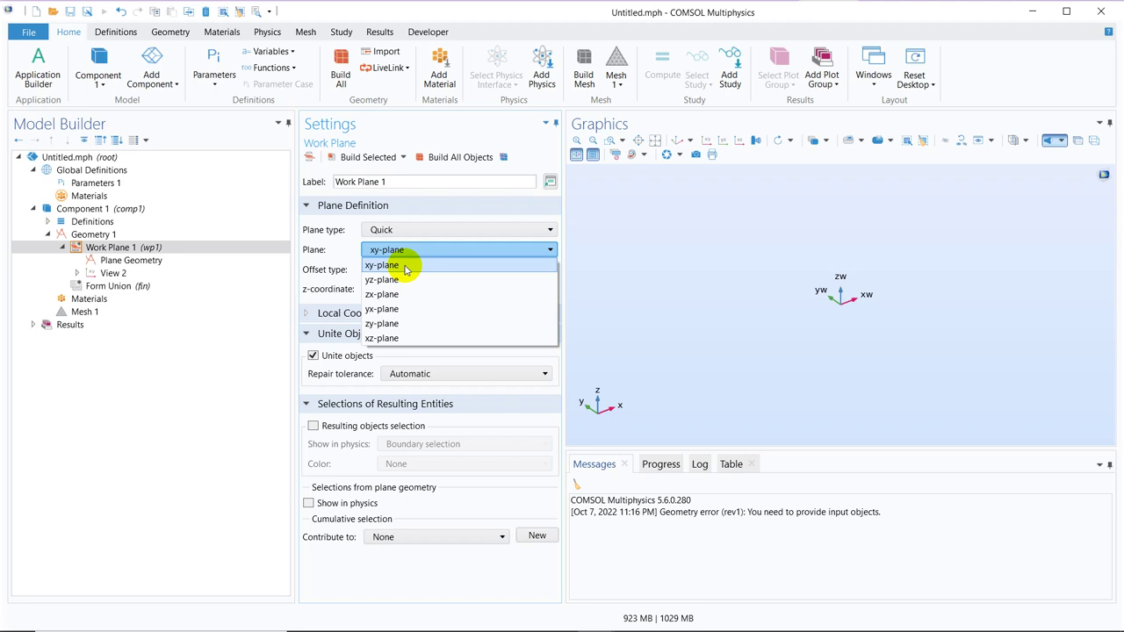
pyautogui.click(406, 266)
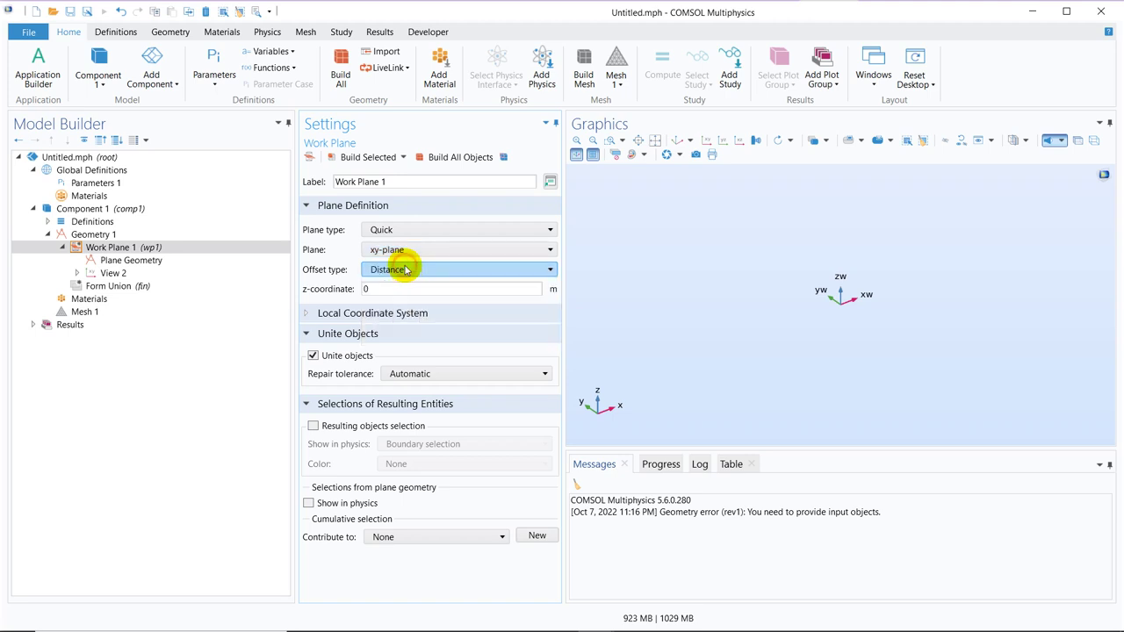
# Create a rectangle 5 m wide and 1 m high in the work plane's plane geometry and build it
pyautogui.click(127, 261)
pyautogui.rightClick(127, 262)
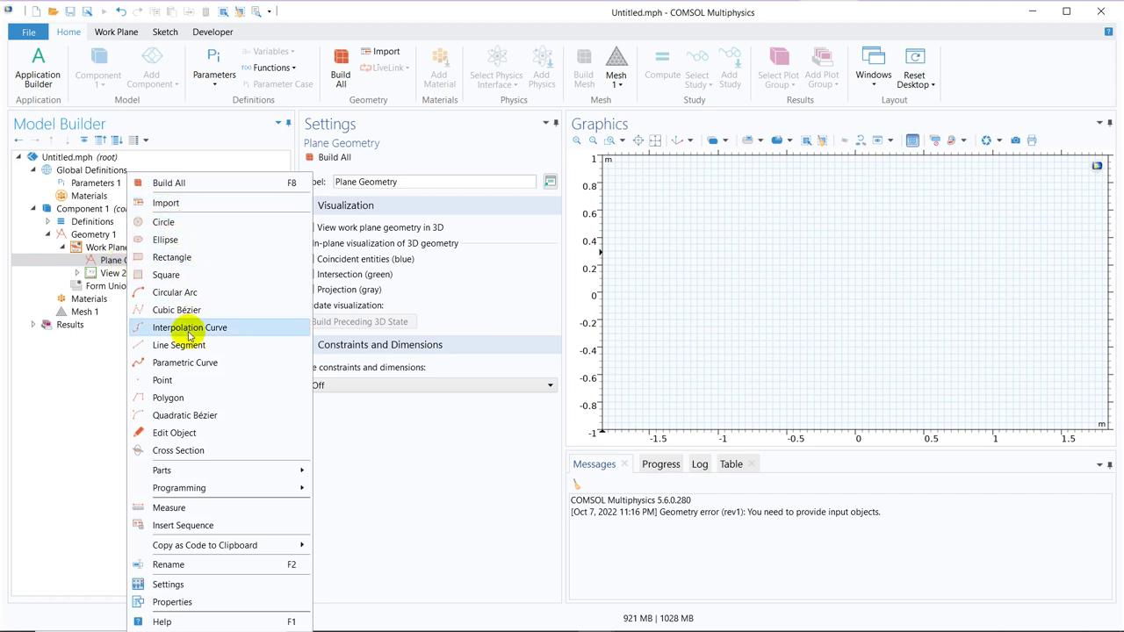
pyautogui.click(195, 257)
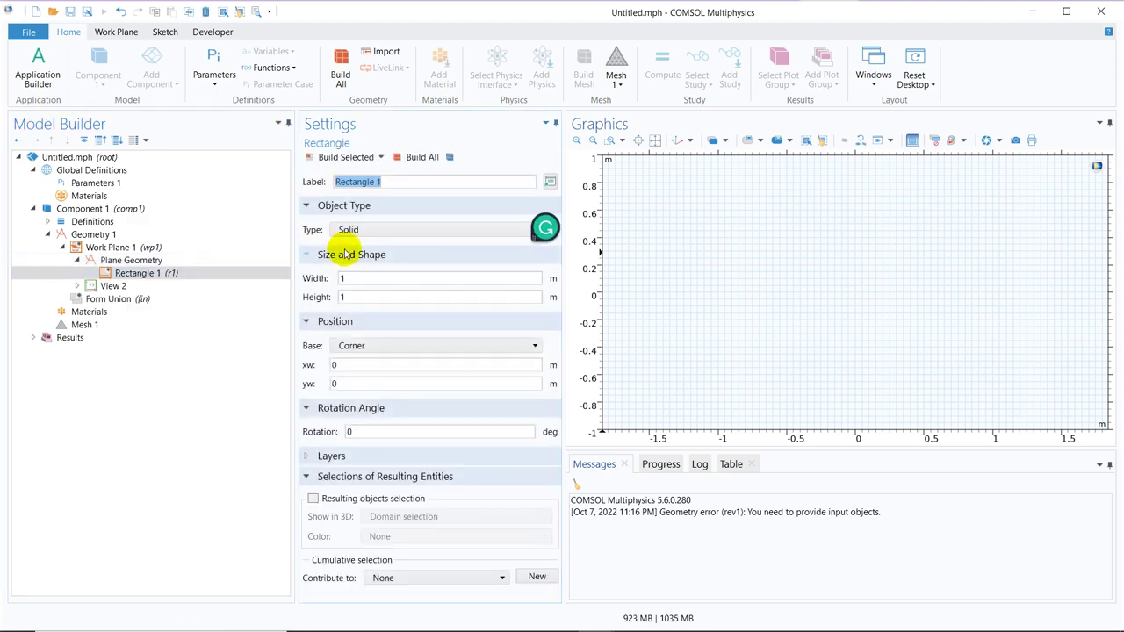
pyautogui.click(350, 278)
pyautogui.write('5')
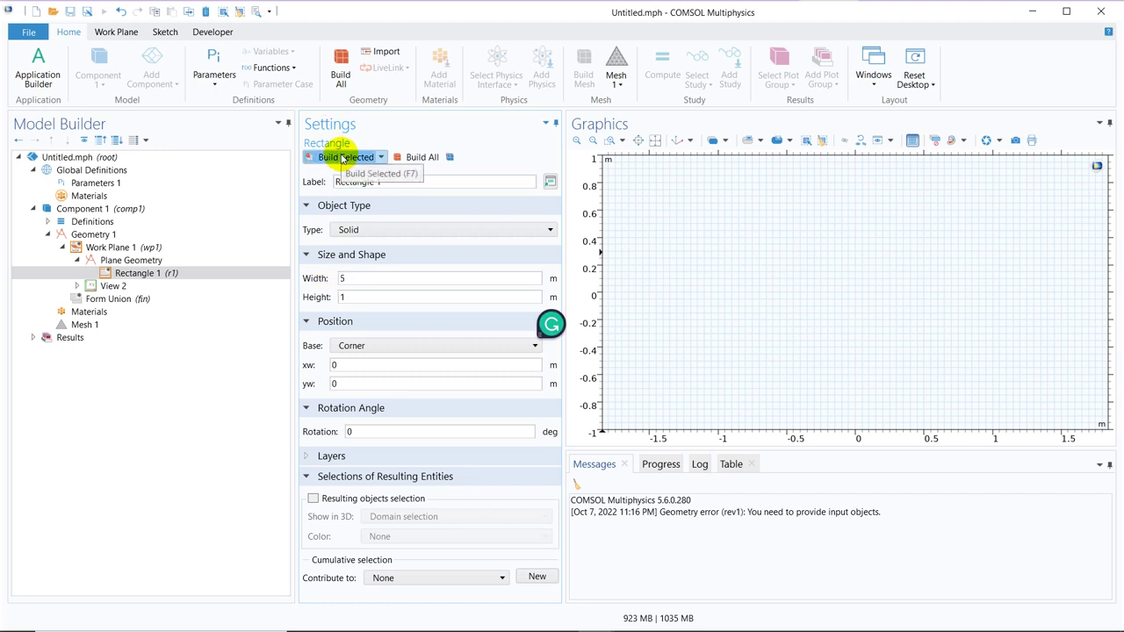
pyautogui.click(343, 157)
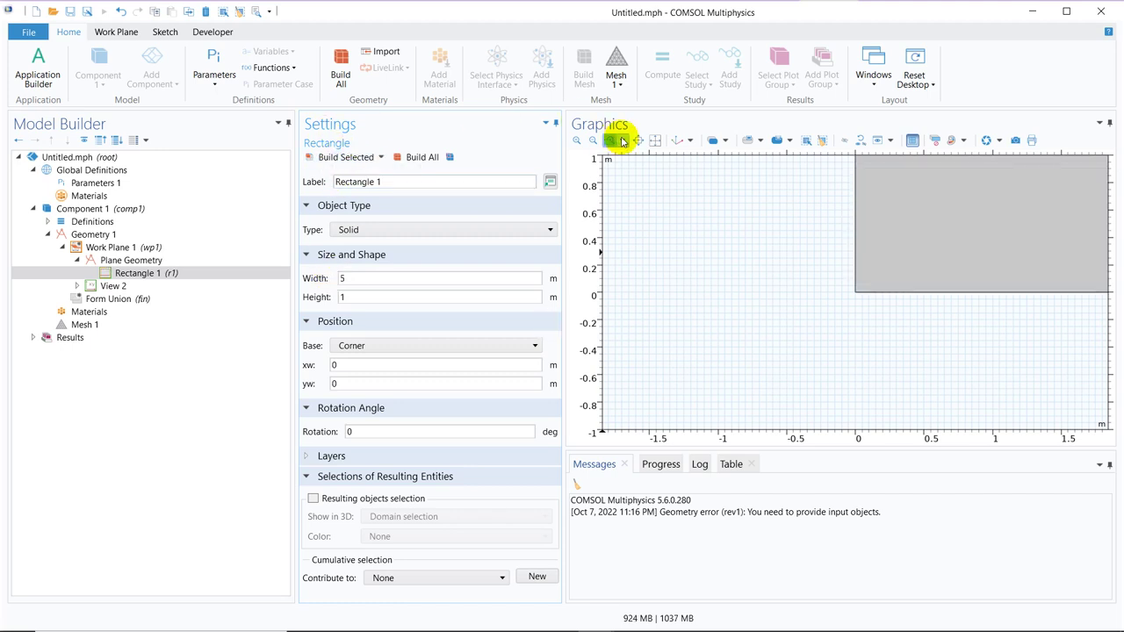
pyautogui.click(654, 141)
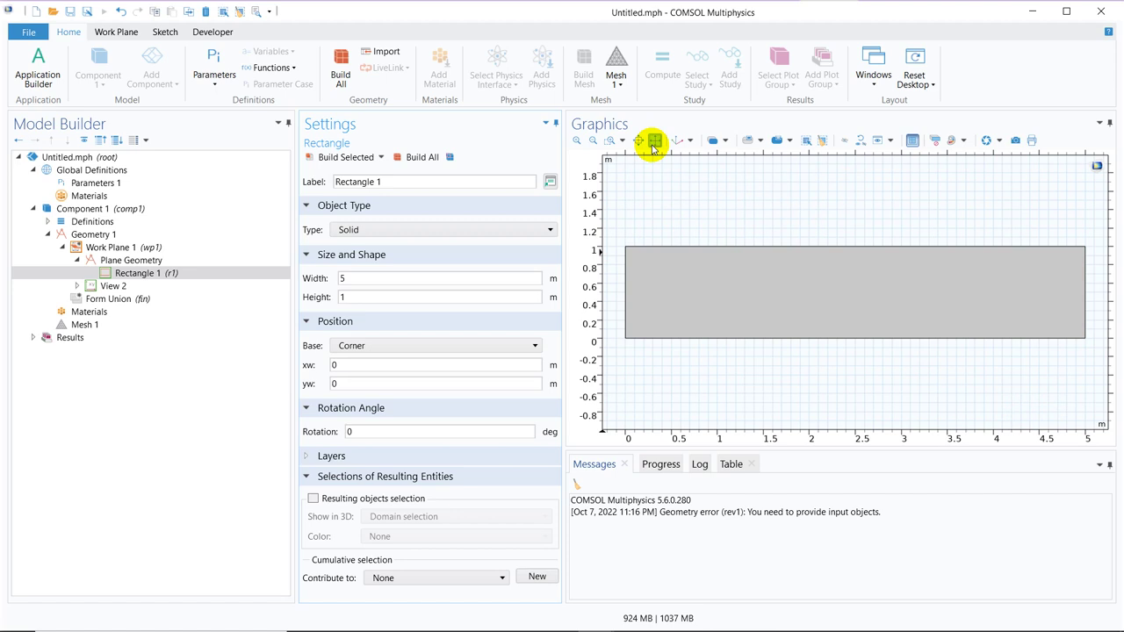
# Extrude Work Plane 1 by a distance of 1 m and build the solid
pyautogui.click(135, 235)
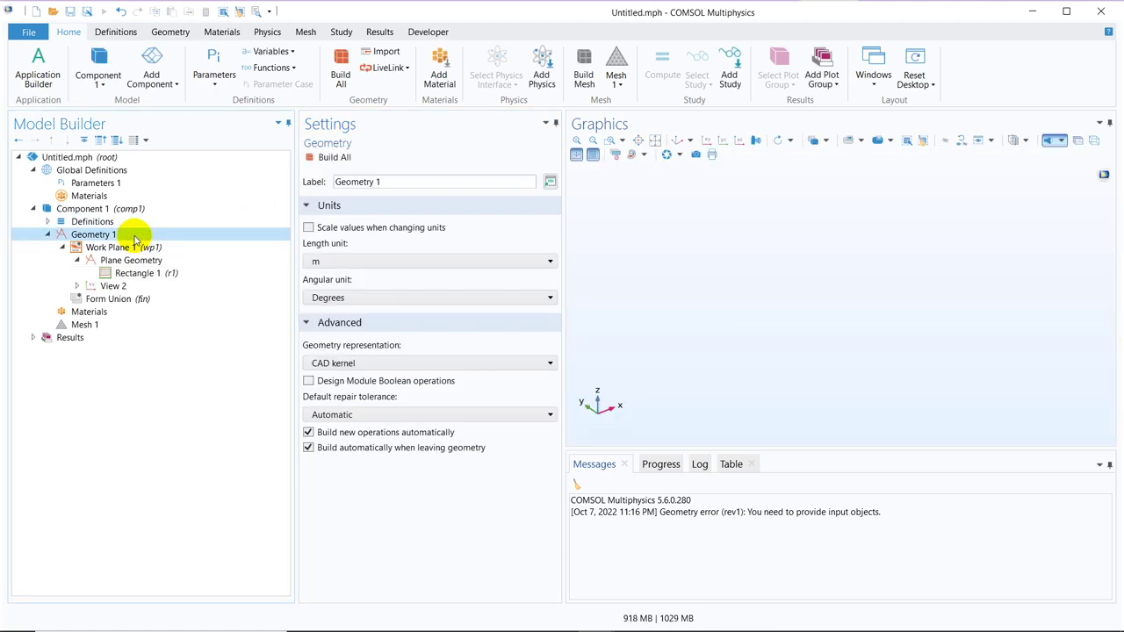
pyautogui.rightClick(135, 237)
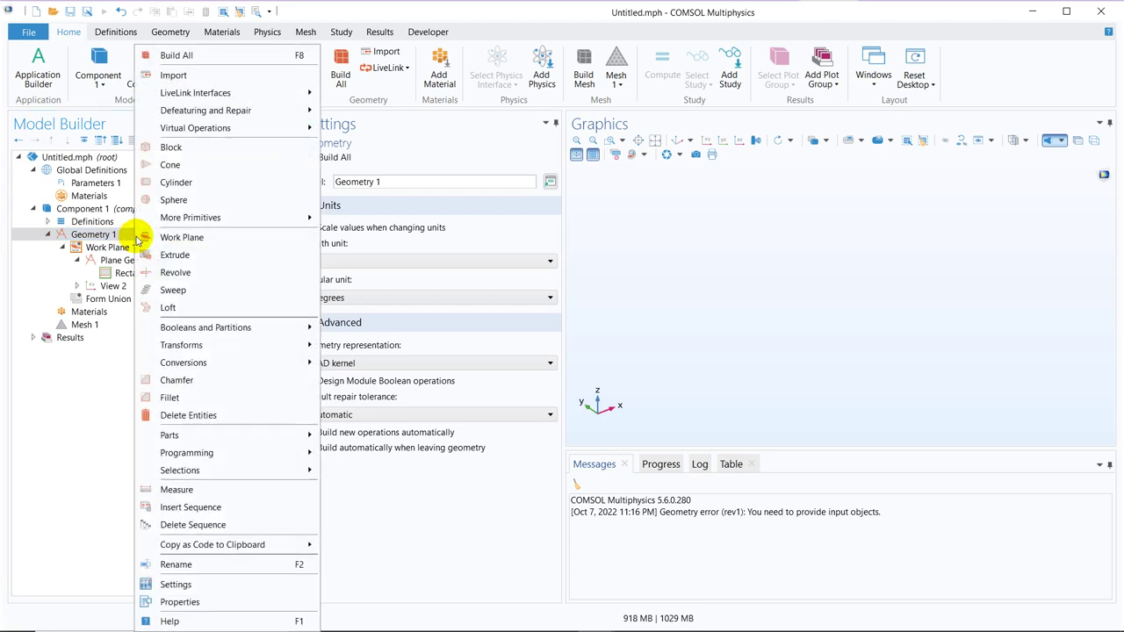
pyautogui.click(179, 256)
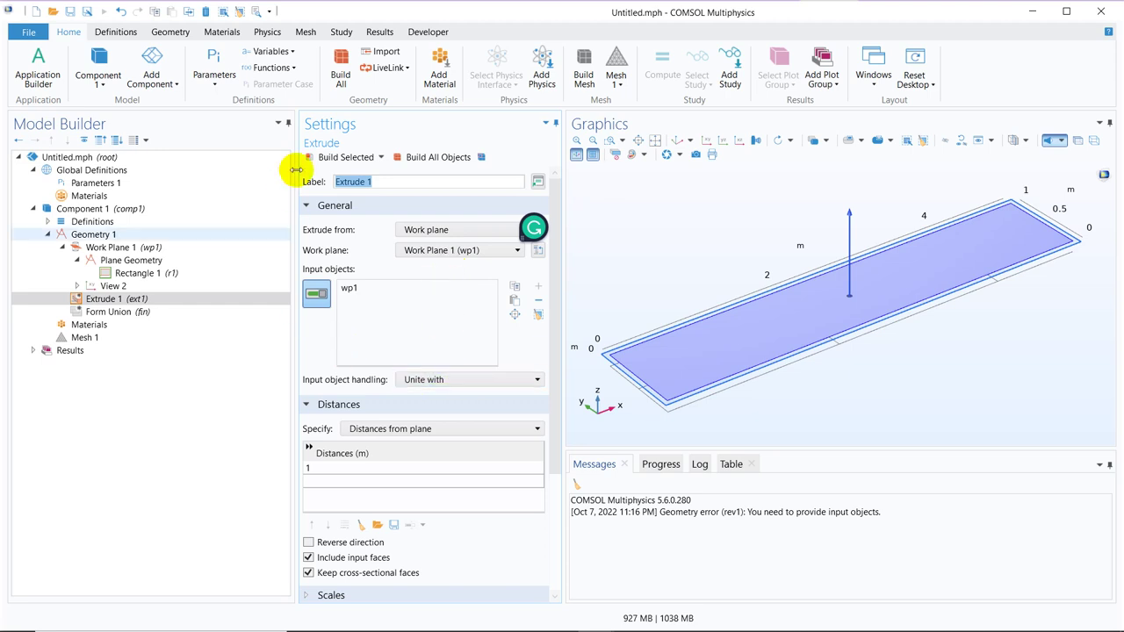
pyautogui.click(345, 159)
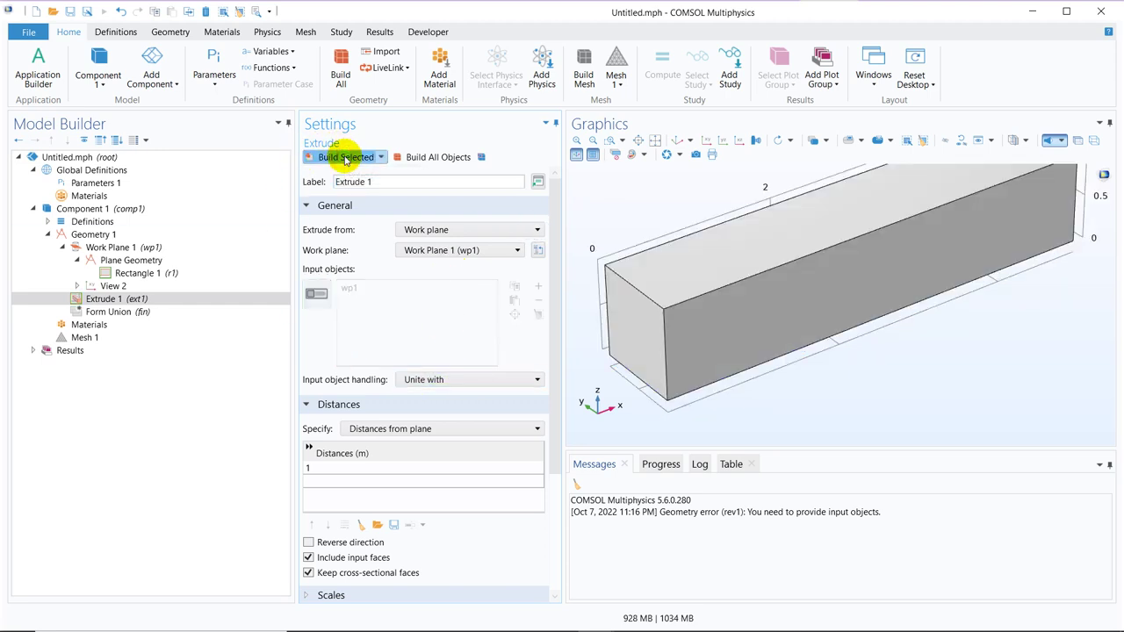
pyautogui.click(654, 143)
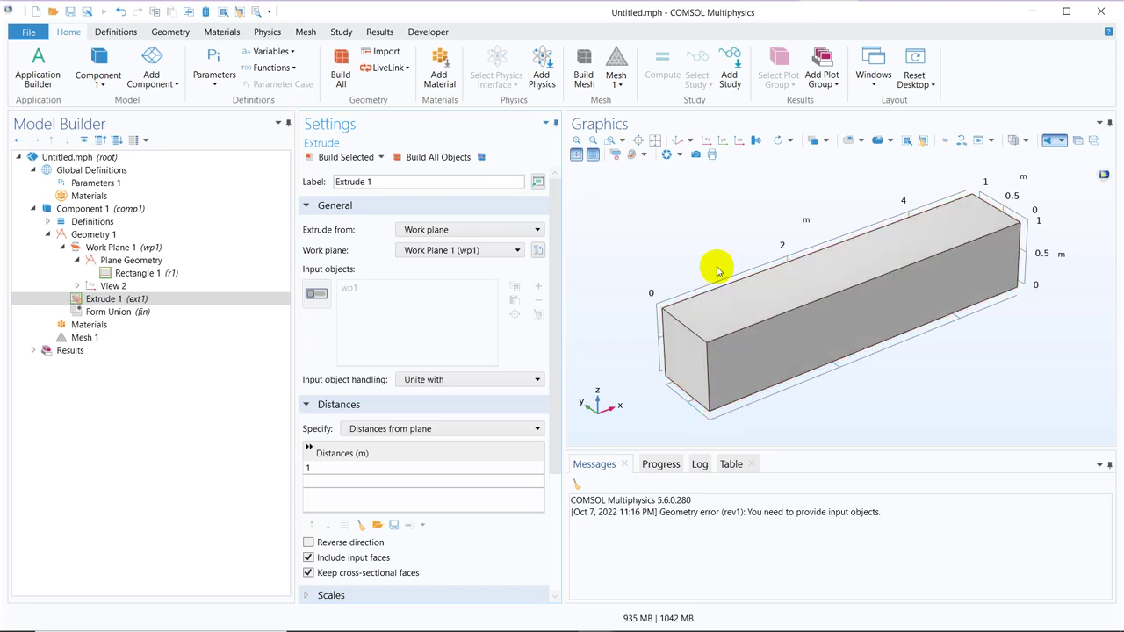
# Set the extrusion distance to 2 m and rebuild the solid
pyautogui.click(317, 469)
pyautogui.write('1')
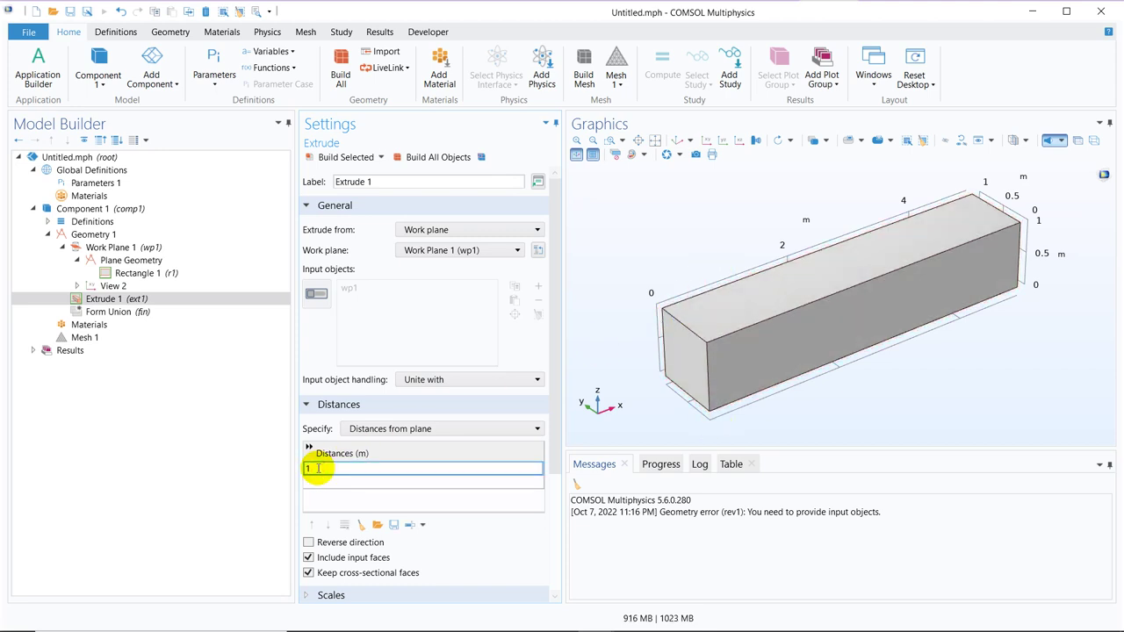
pyautogui.press('BackSpace')
pyautogui.write('2')
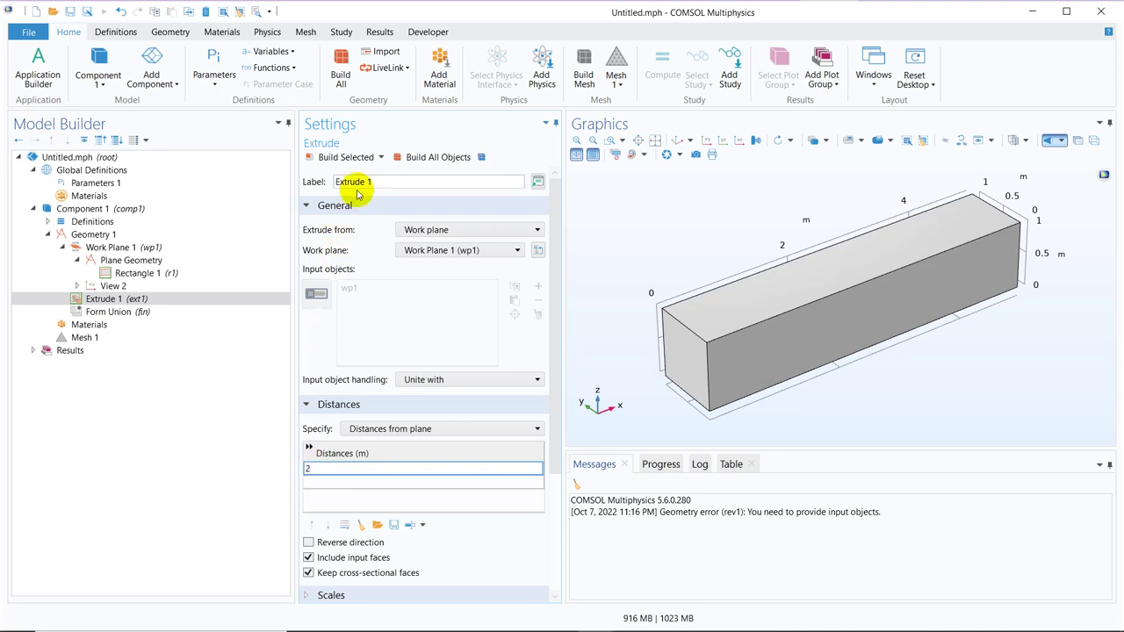
pyautogui.click(356, 160)
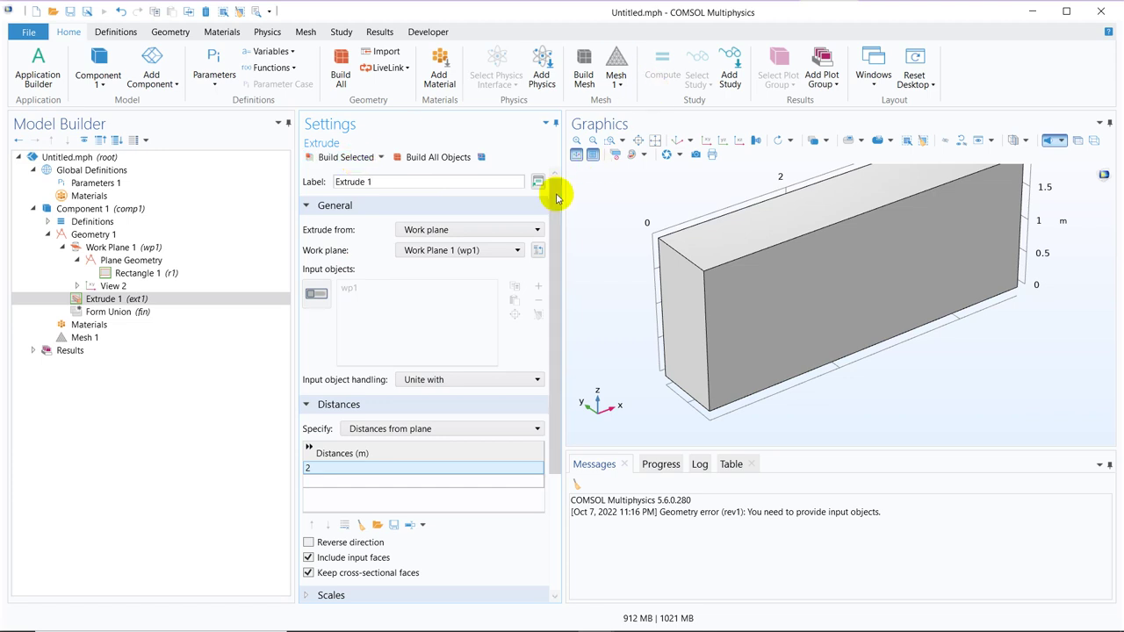
# Give the extrusion a twist angle of 10 degrees and rebuild it
pyautogui.moveTo(557, 193); pyautogui.dragTo(547, 376)
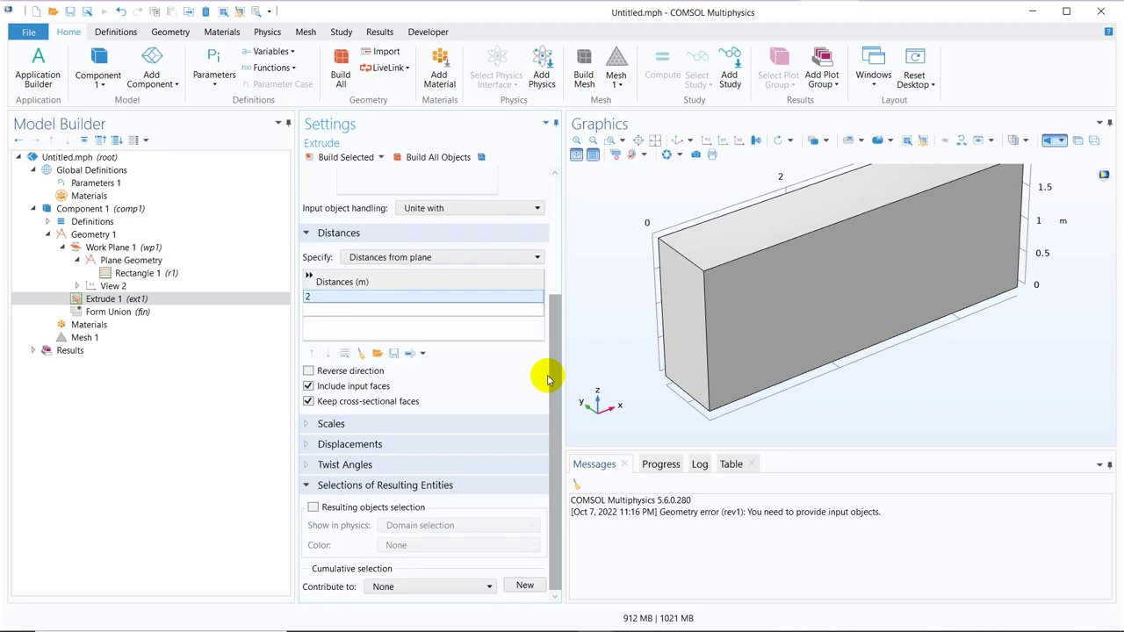
pyautogui.click(309, 465)
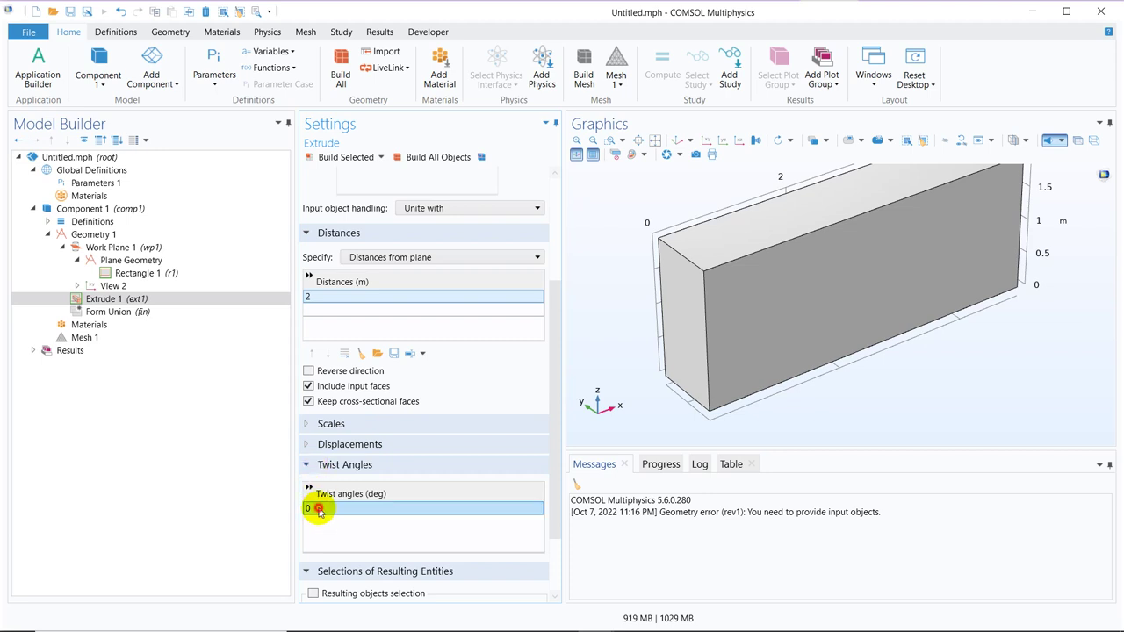
pyautogui.doubleClick(319, 510)
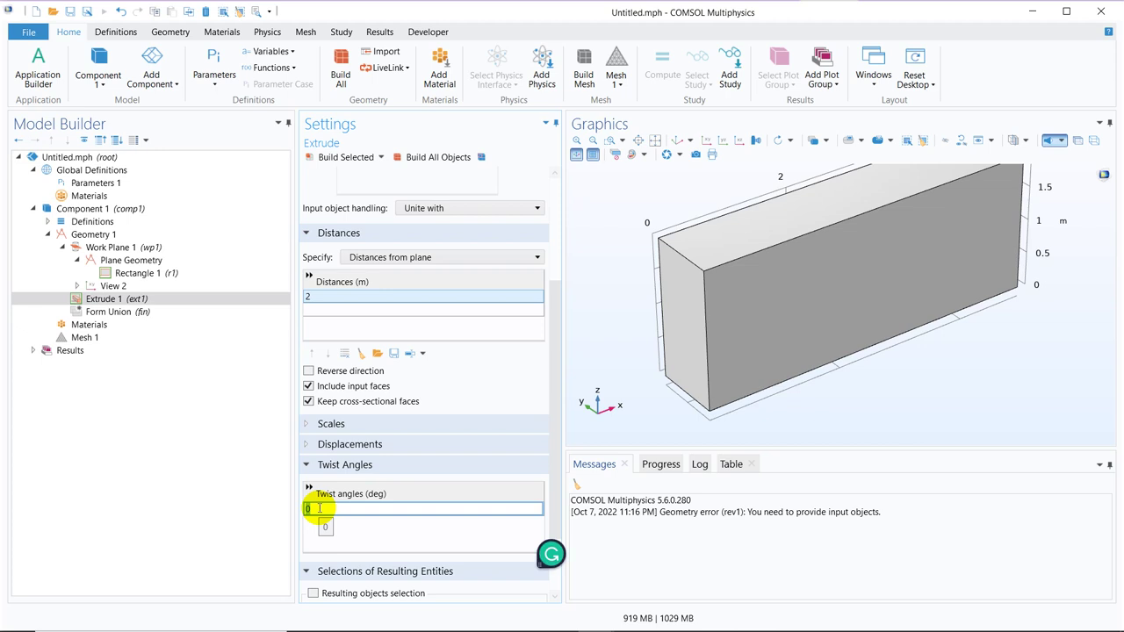
pyautogui.write('10')
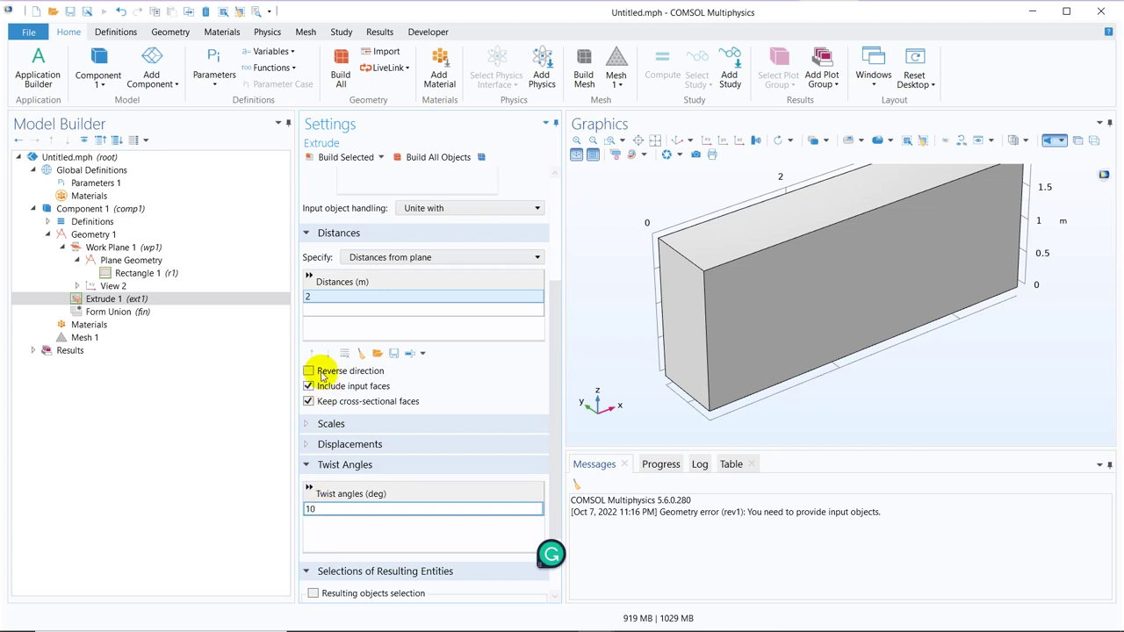
pyautogui.click(349, 157)
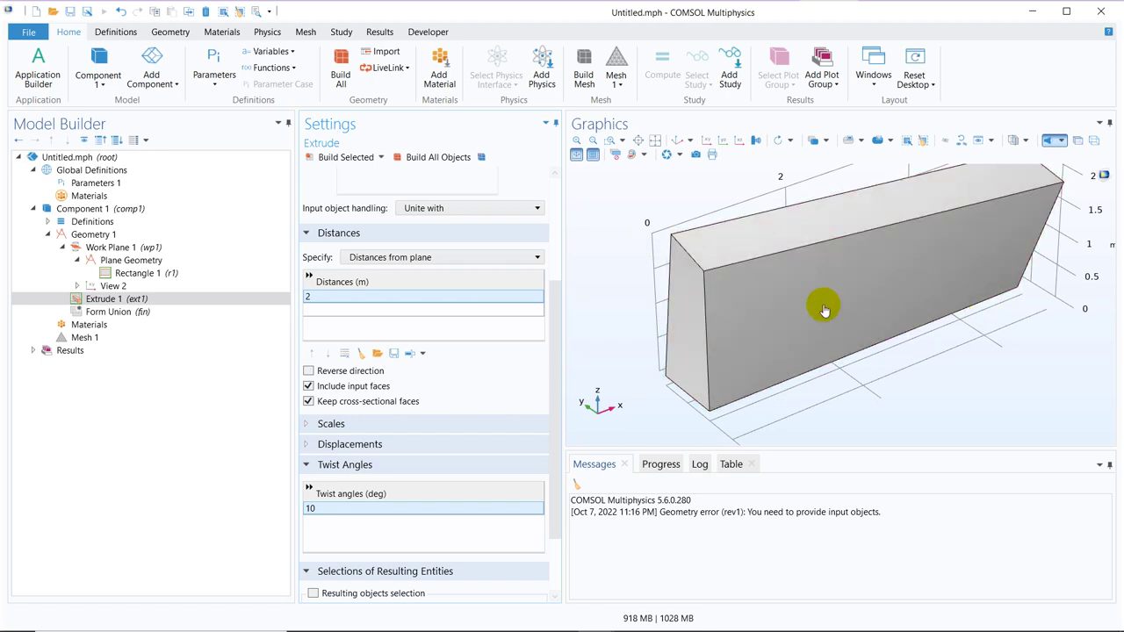
# Set the extrusion's twist angle to 20 degrees and rebuild it
pyautogui.click(349, 507)
pyautogui.click(348, 507)
pyautogui.write('20')
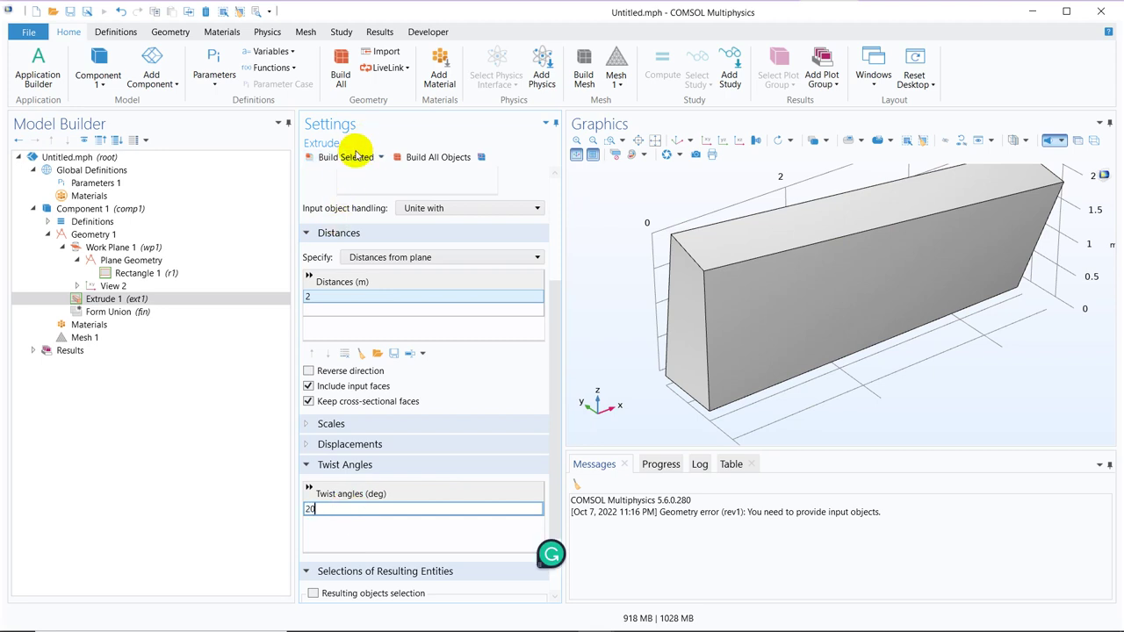
pyautogui.click(348, 157)
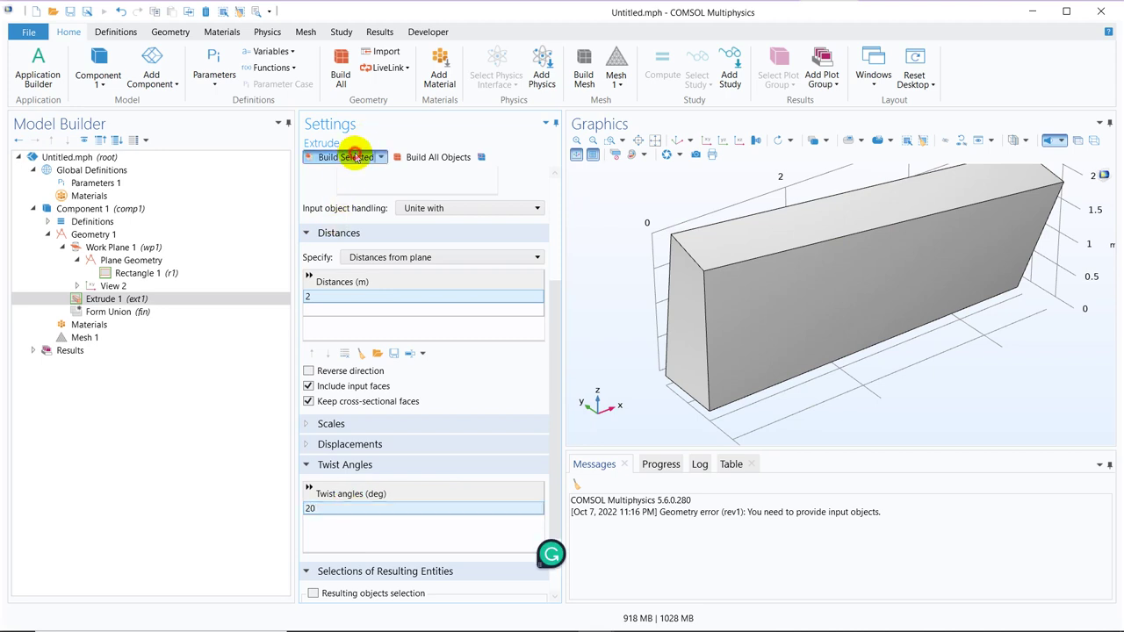
# Set the extrusion's twist angle to 30 degrees and rebuild it
pyautogui.click(332, 511)
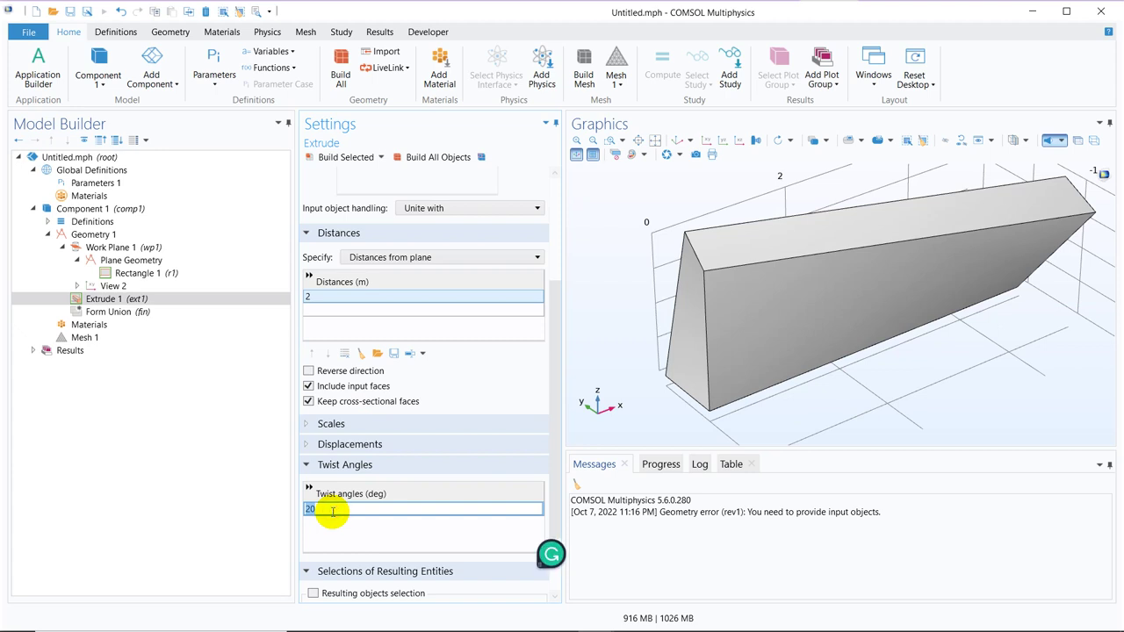
pyautogui.write('30')
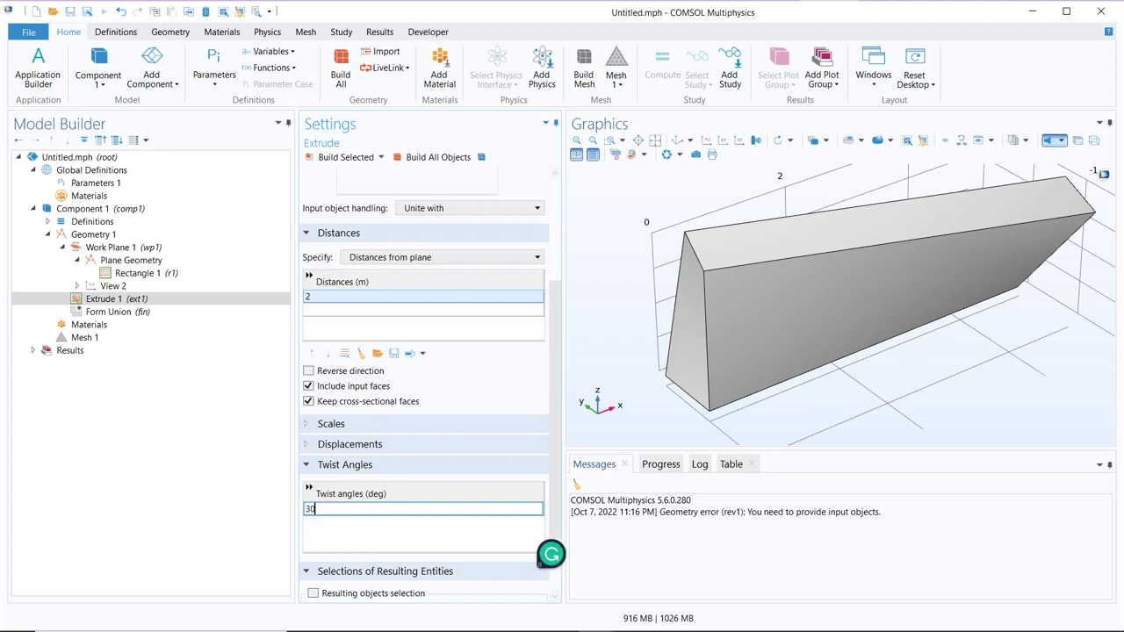
pyautogui.click(338, 159)
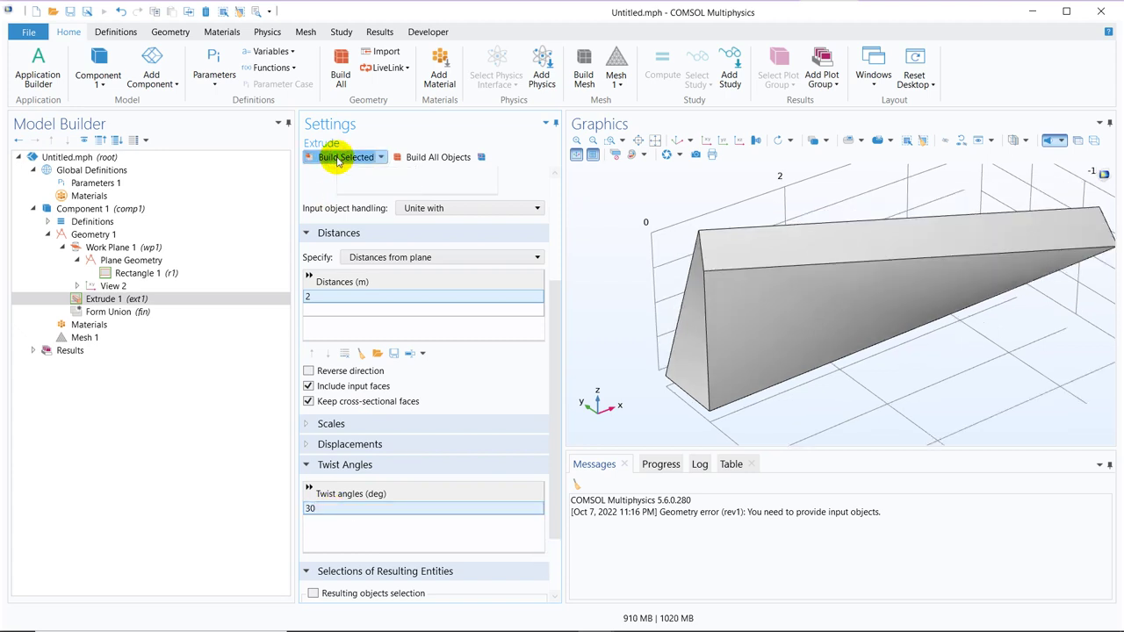